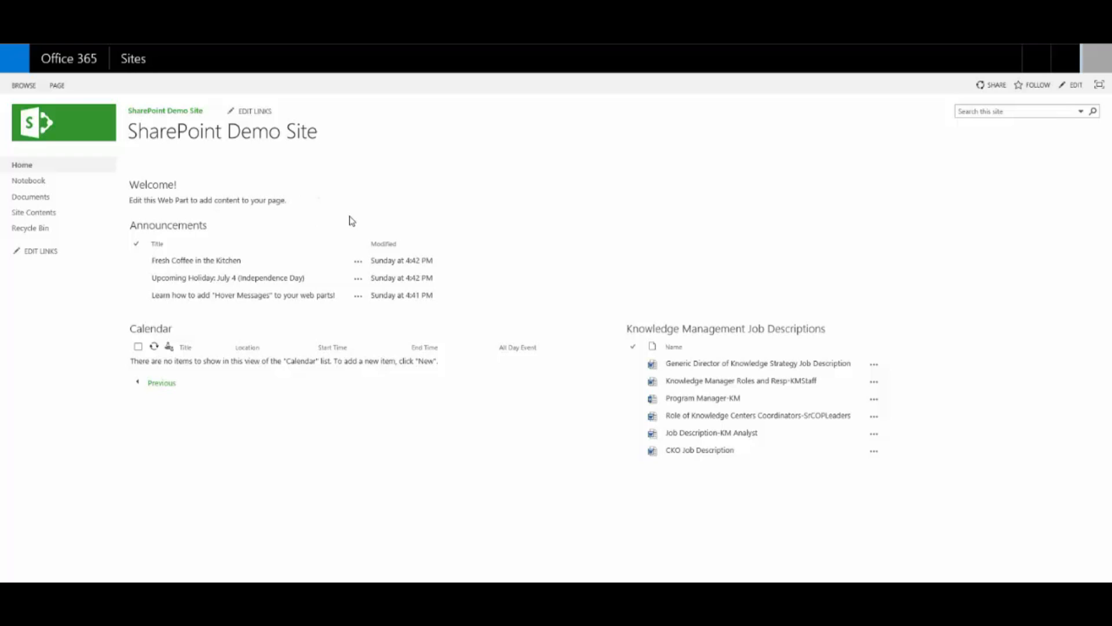
# - Edit the home page and bring up the Welcome web part's advanced properties
pyautogui.click(1077, 85)
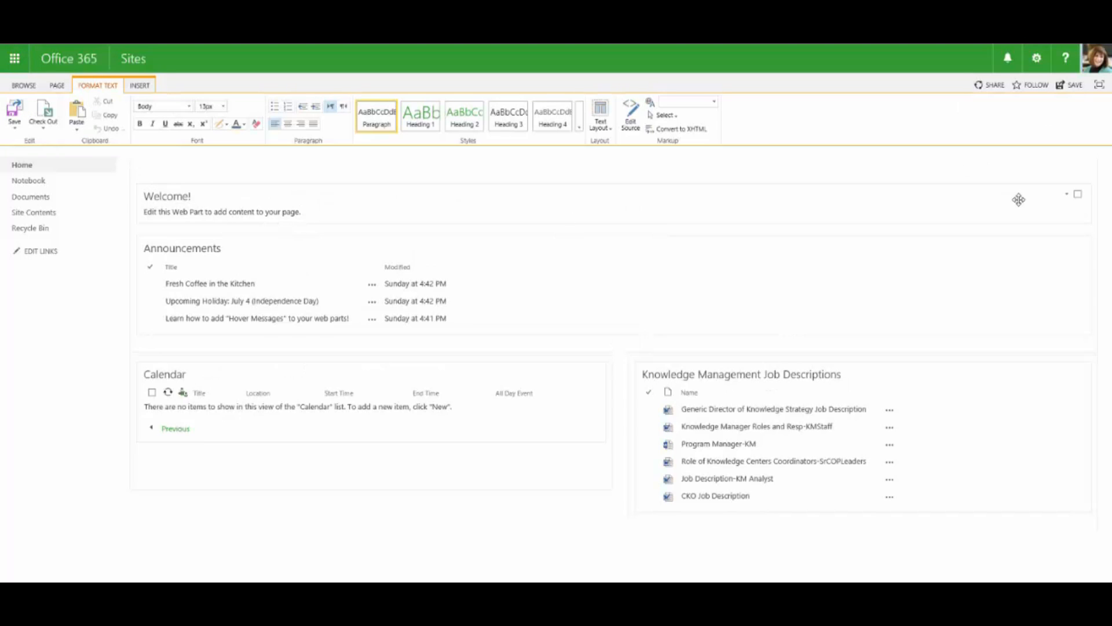
pyautogui.click(1068, 194)
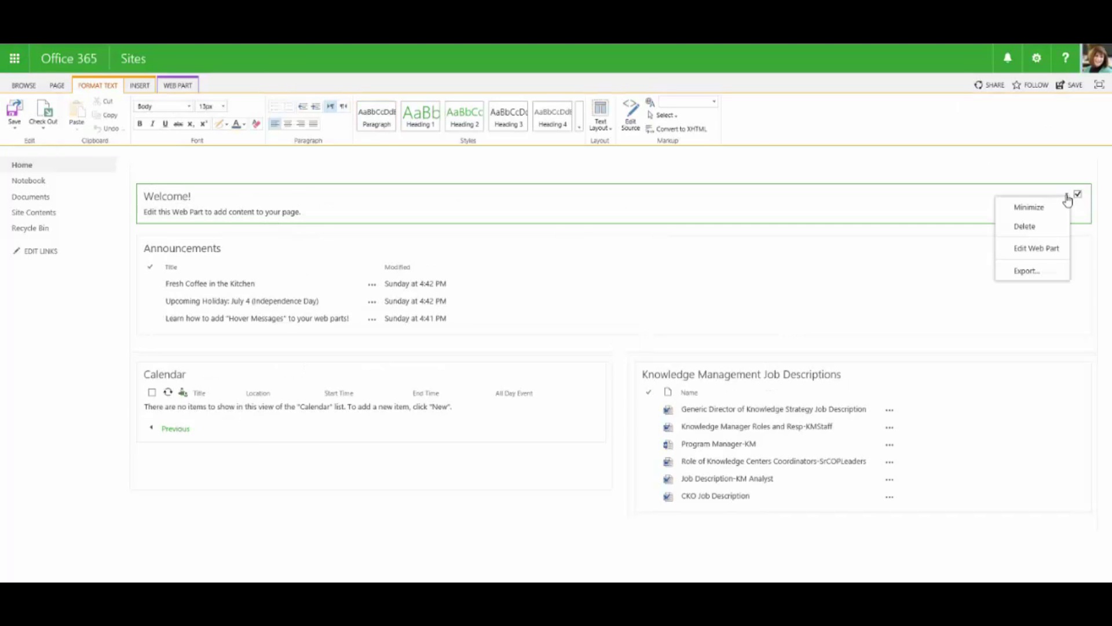
pyautogui.click(1036, 249)
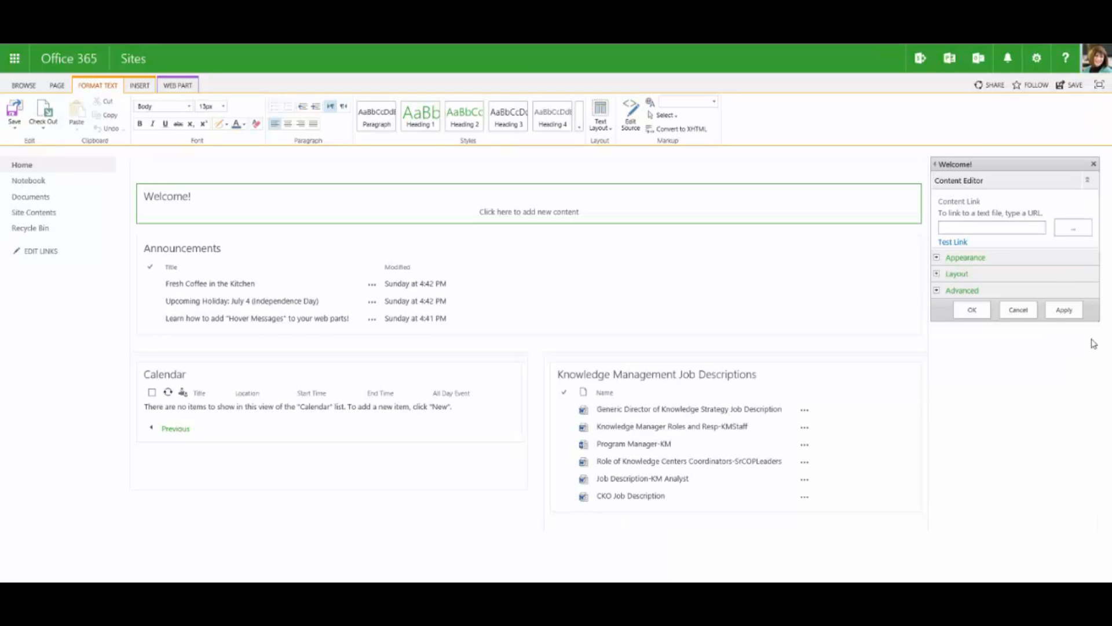
pyautogui.click(937, 292)
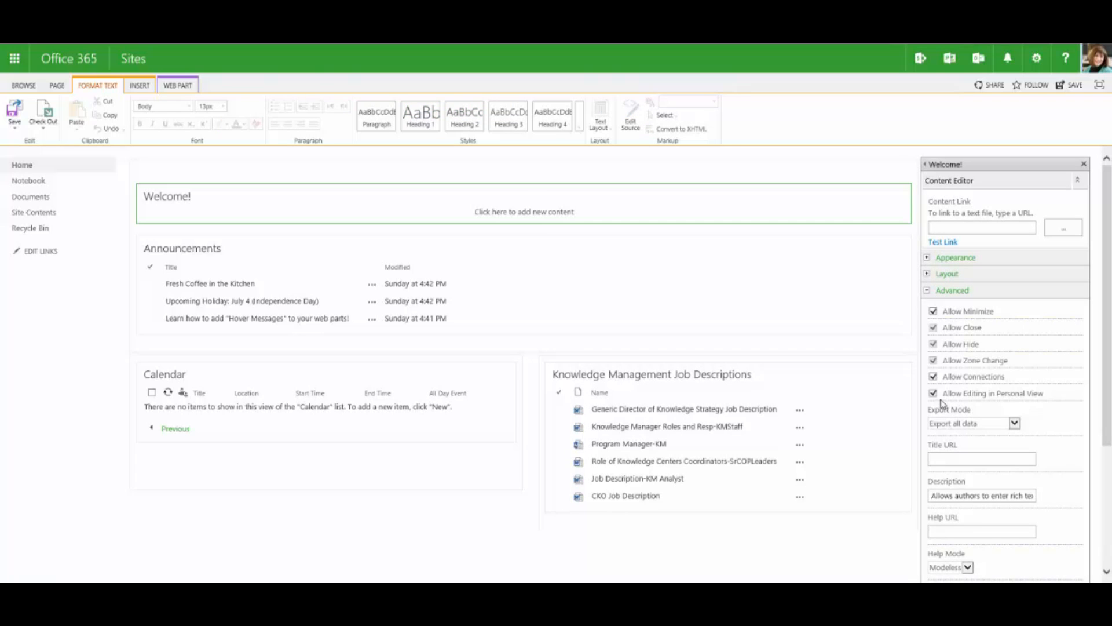
# - Clear the Welcome web part's existing description so "Welcome to our site!" can be entered
pyautogui.click(935, 495)
pyautogui.click(940, 495)
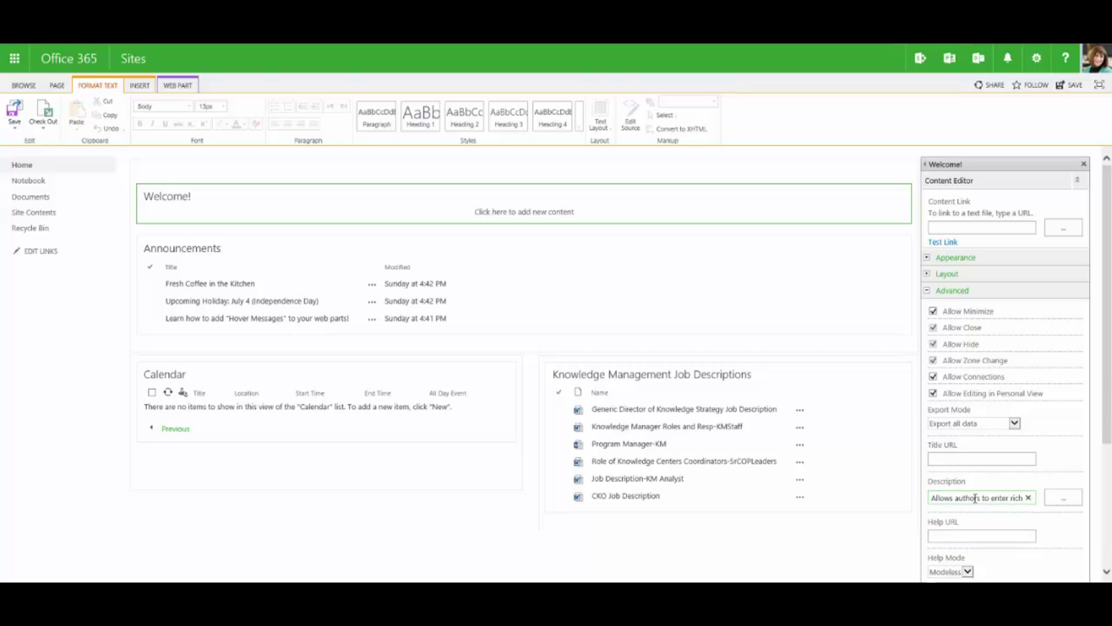
pyautogui.click(1030, 498)
pyautogui.write('Welcome')
pyautogui.write(' to our site')
pyautogui.write('!')
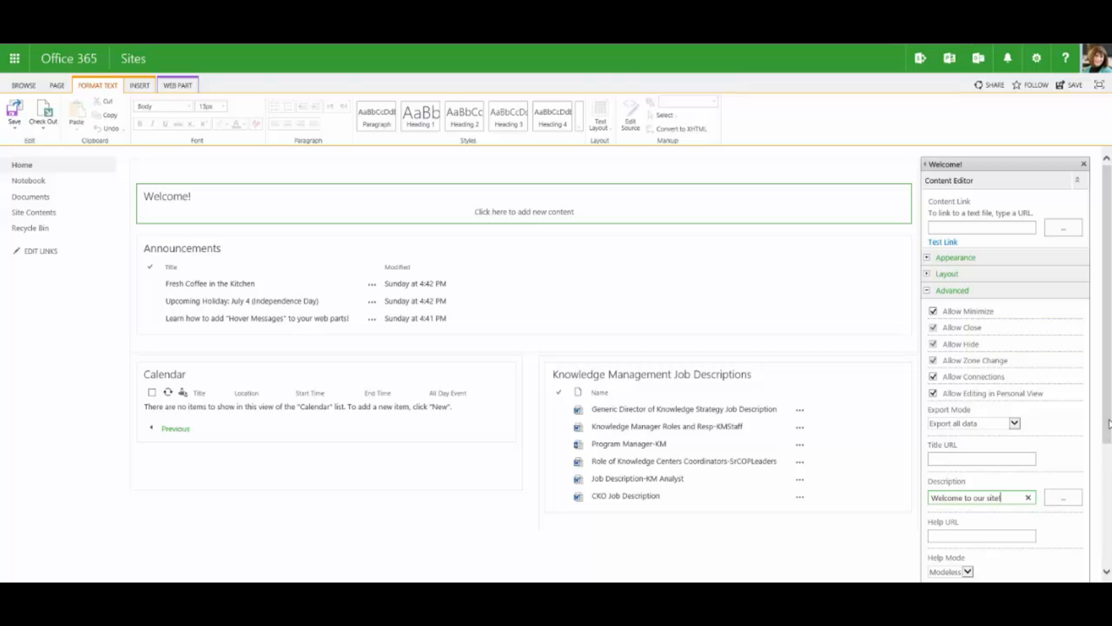
pyautogui.moveTo(1107, 423); pyautogui.dragTo(1107, 556)
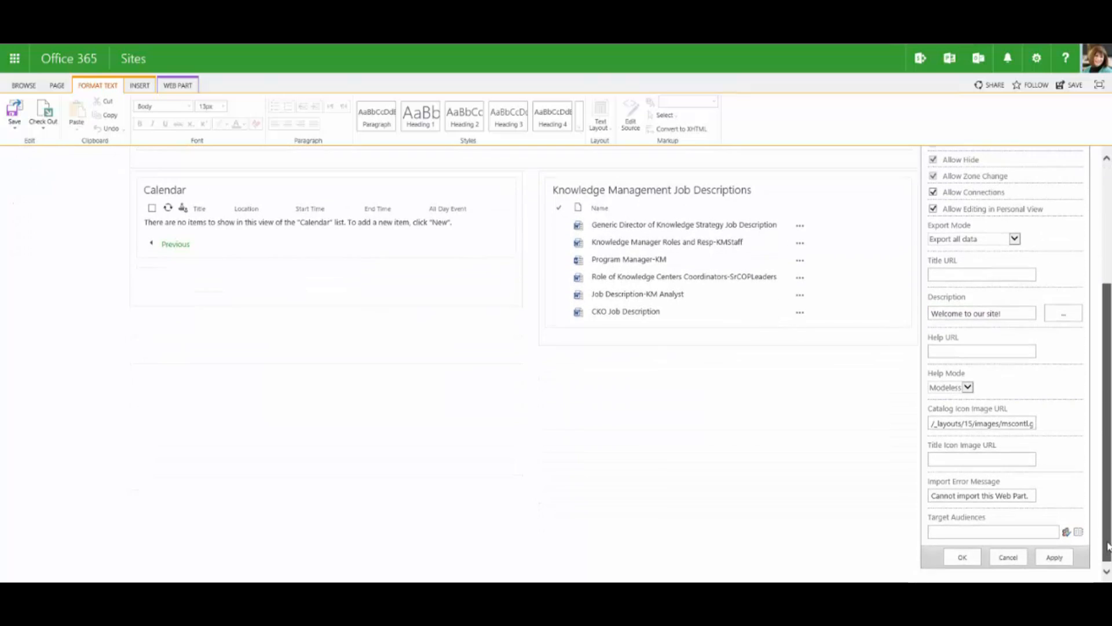
# - Apply the web part changes with OK and save the home page out of edit mode
pyautogui.click(960, 553)
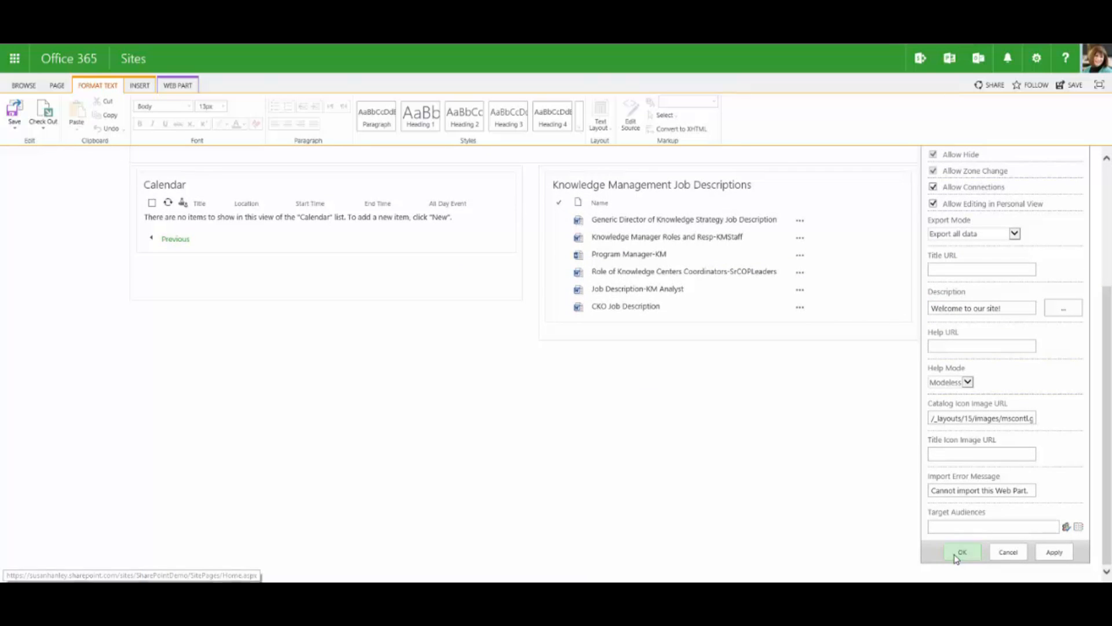
pyautogui.click(13, 114)
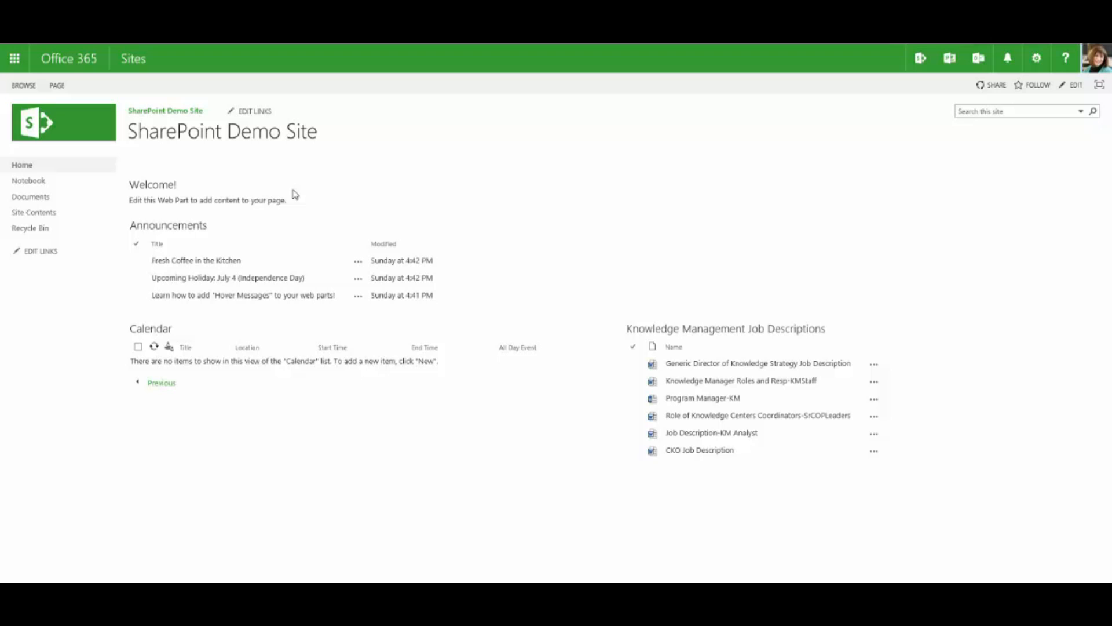
# - From Site Contents, reach the Calendar list's name and description settings to enter "Shared calendar for our team."
pyautogui.click(34, 213)
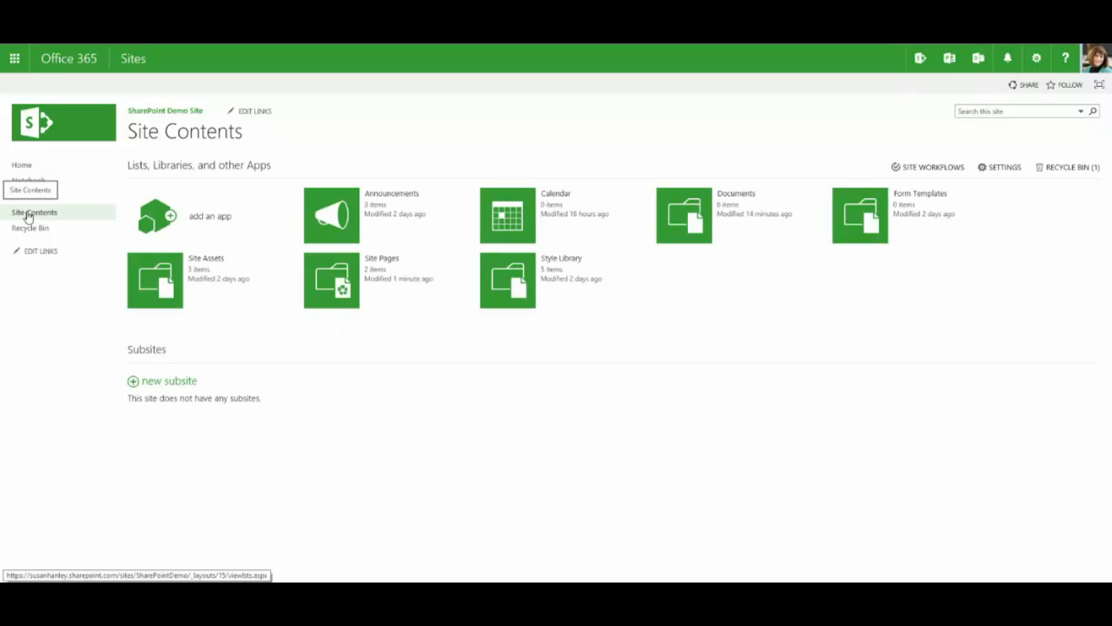
pyautogui.moveTo(563, 214)
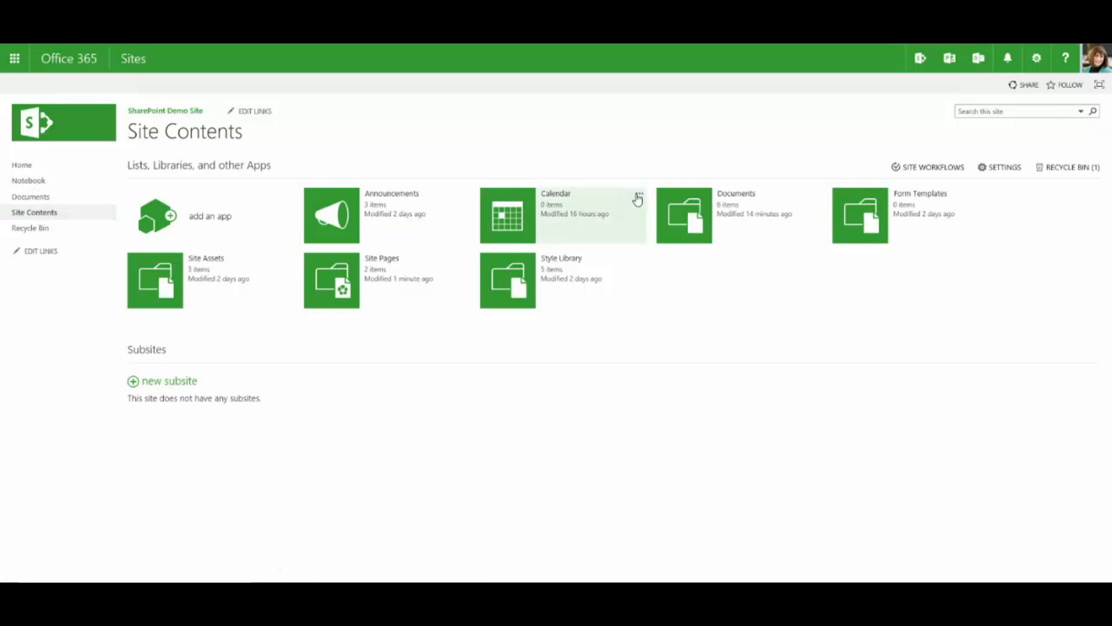
pyautogui.click(640, 198)
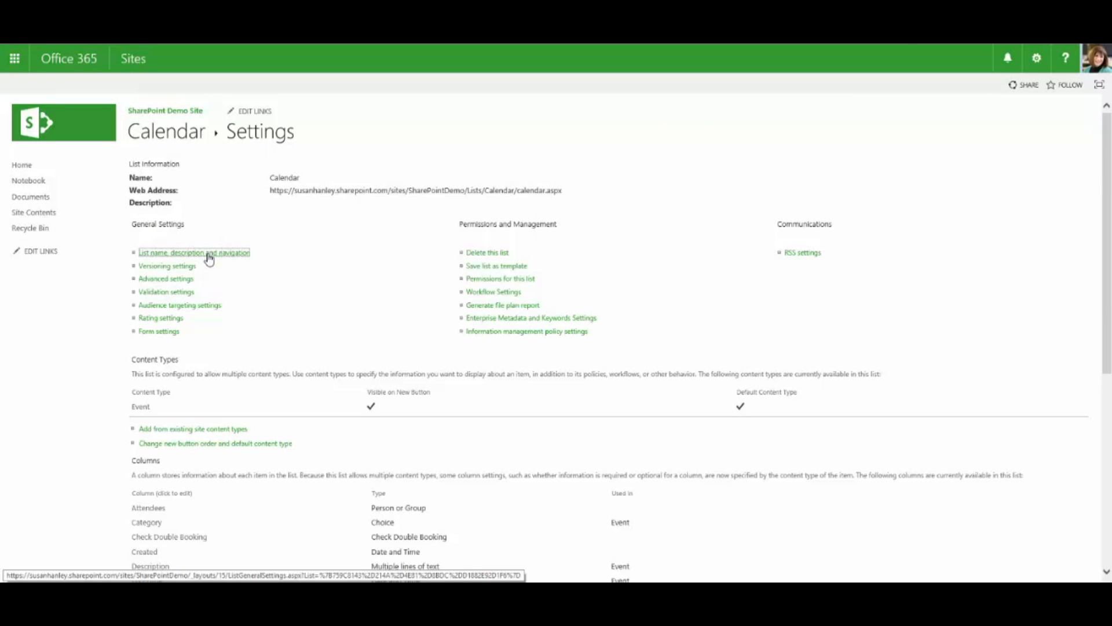
pyautogui.click(209, 254)
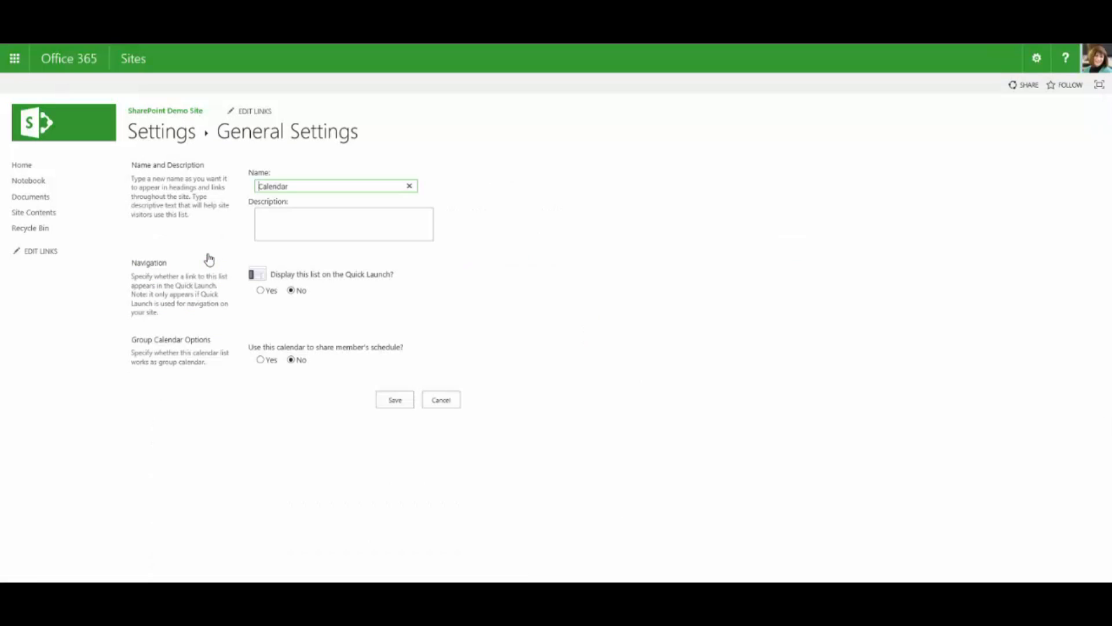
pyautogui.click(271, 224)
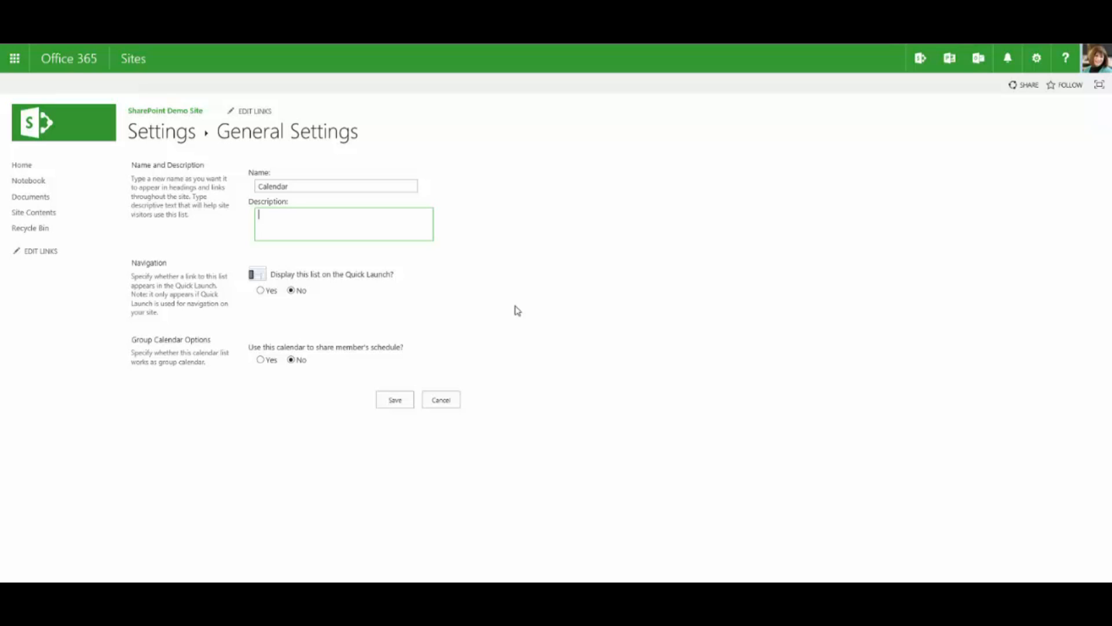
pyautogui.write('Shaa')
pyautogui.write('ed c')
pyautogui.write('alendar for ou')
pyautogui.write('r team.')
# - Save the Calendar list's general settings with the new description
pyautogui.click(395, 401)
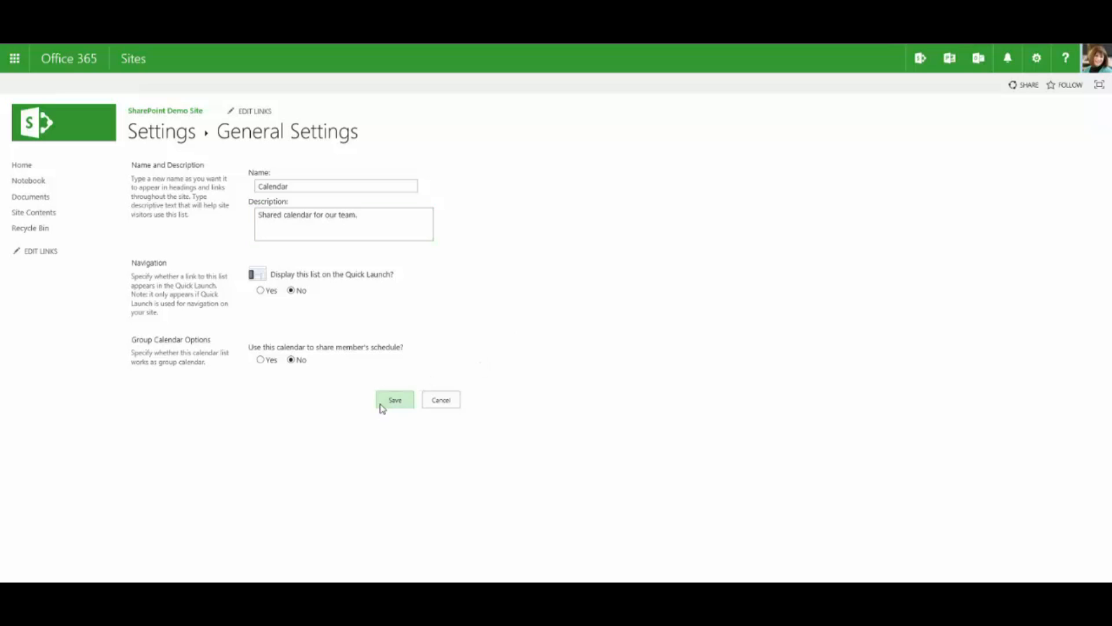